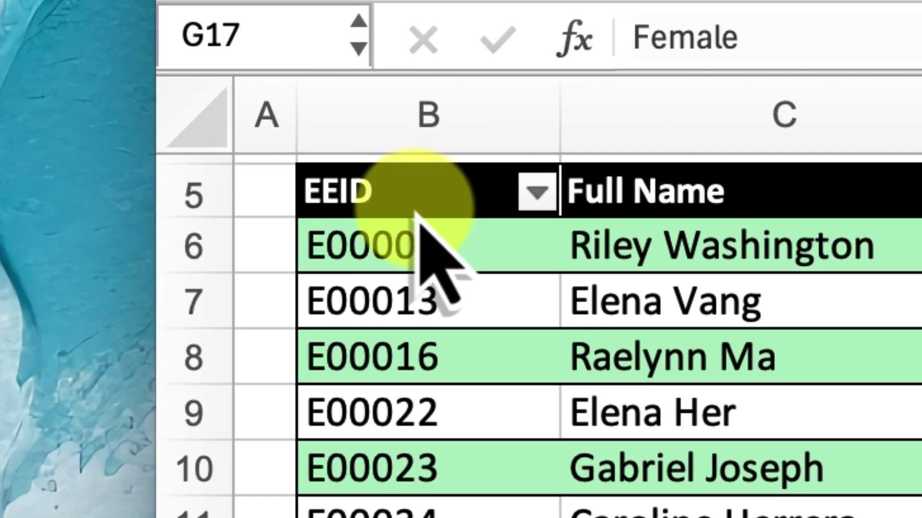
# Paste the EEID, Full Name, Job Title, Annual Salary and Bonus Percentage headers into B1:F1
pyautogui.click(413, 210)
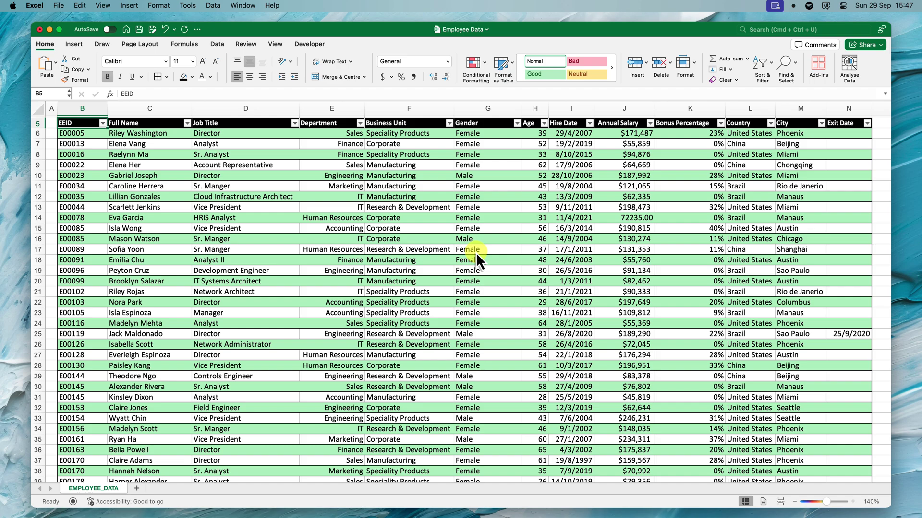
pyautogui.scroll(2, 476, 253)
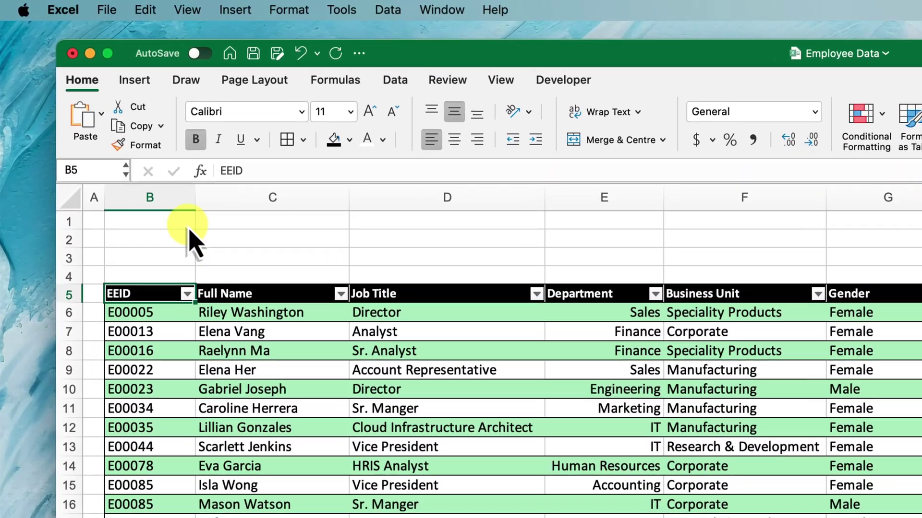
pyautogui.click(96, 121)
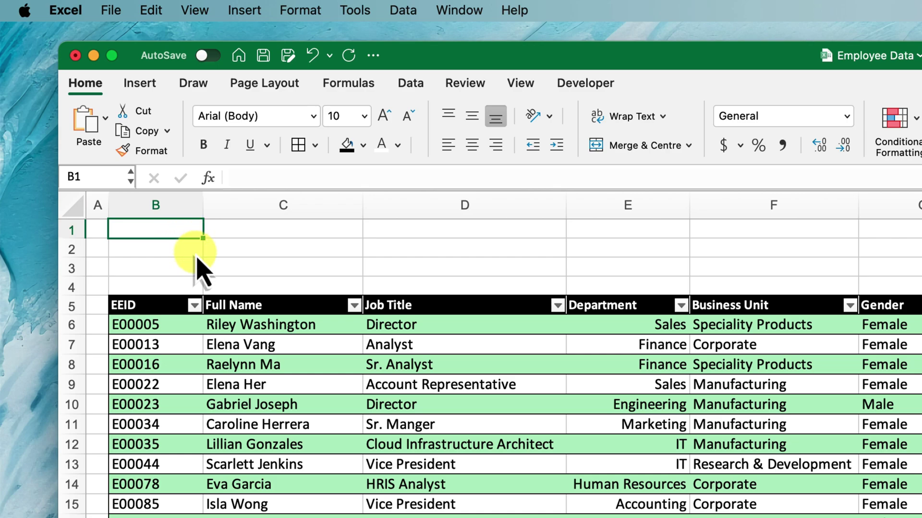
pyautogui.write('EEID\tFull Name\tJob Title\tAnnual Salary\tBonus Percentage')
pyautogui.click(196, 254)
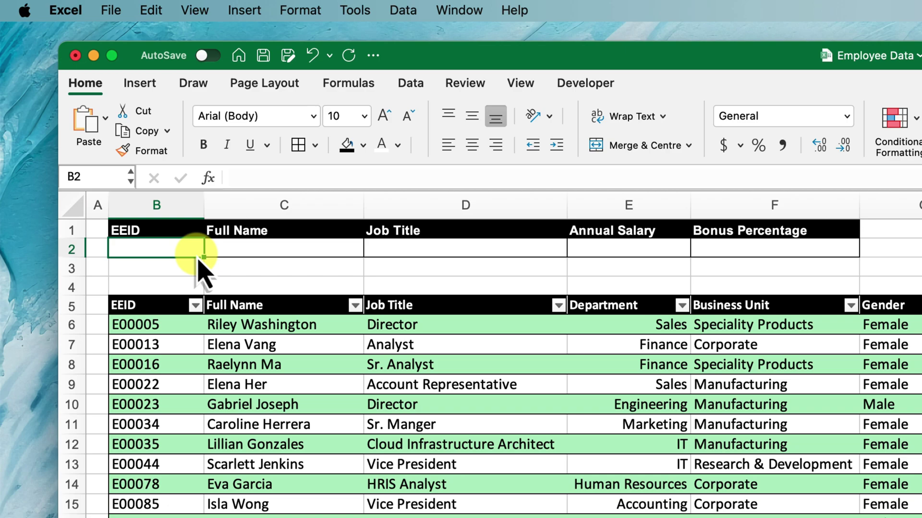
pyautogui.click(840, 230)
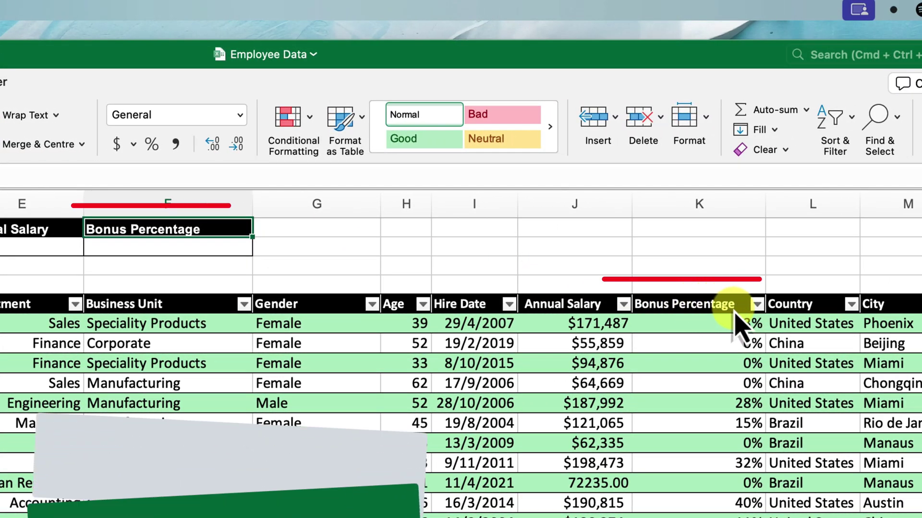
pyautogui.click(732, 307)
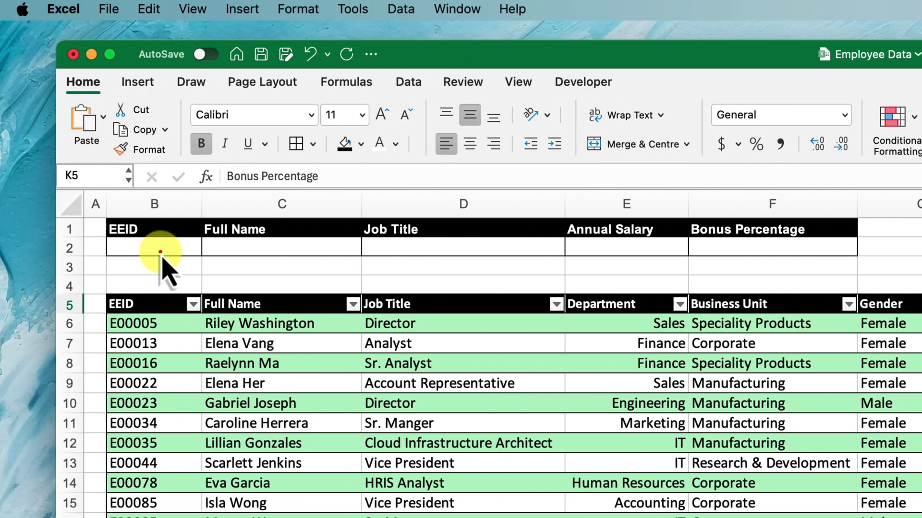
# Select B2 for the EEID entry and show the Data ribbon tools
pyautogui.click(161, 253)
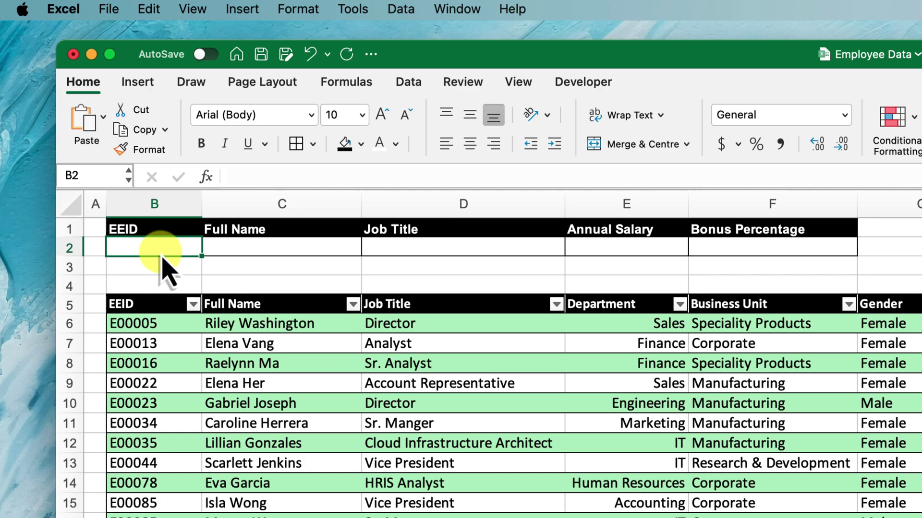
pyautogui.click(189, 256)
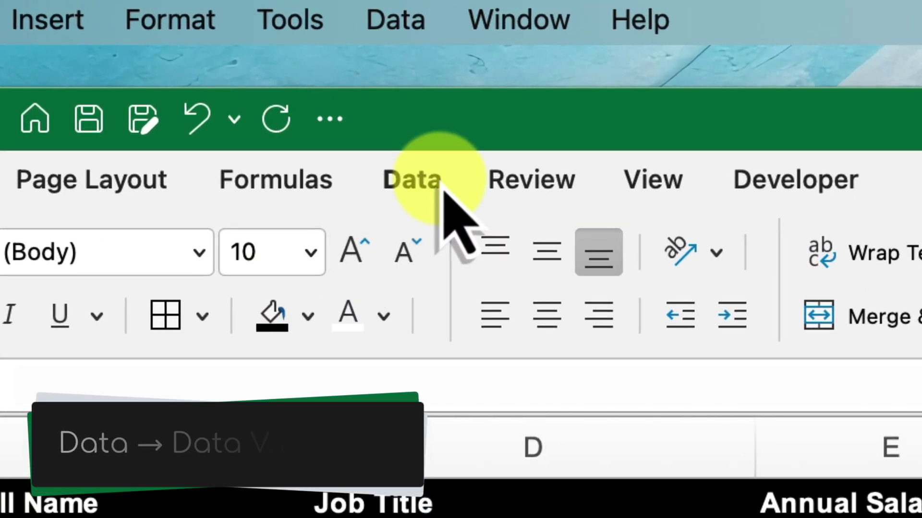
pyautogui.click(439, 180)
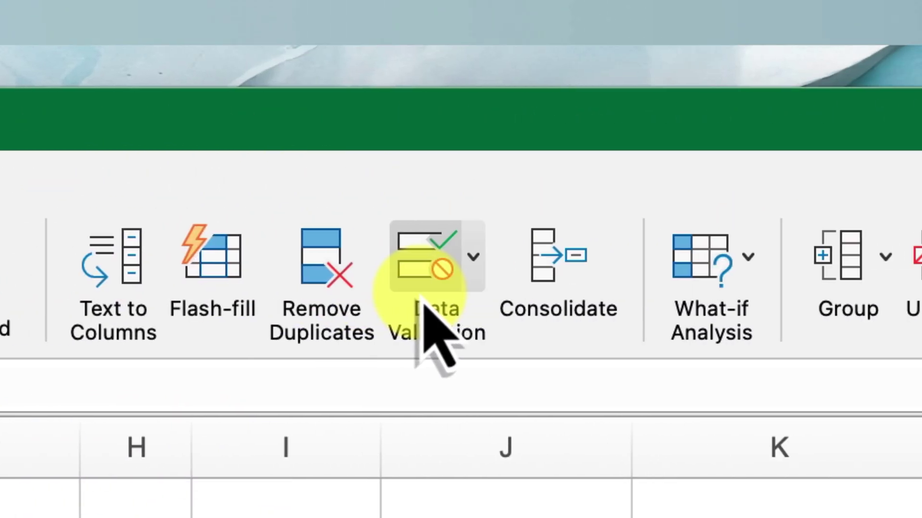
# Set B2's data validation to a List sourced from the EEID column $B$6:$B$1005
pyautogui.click(402, 297)
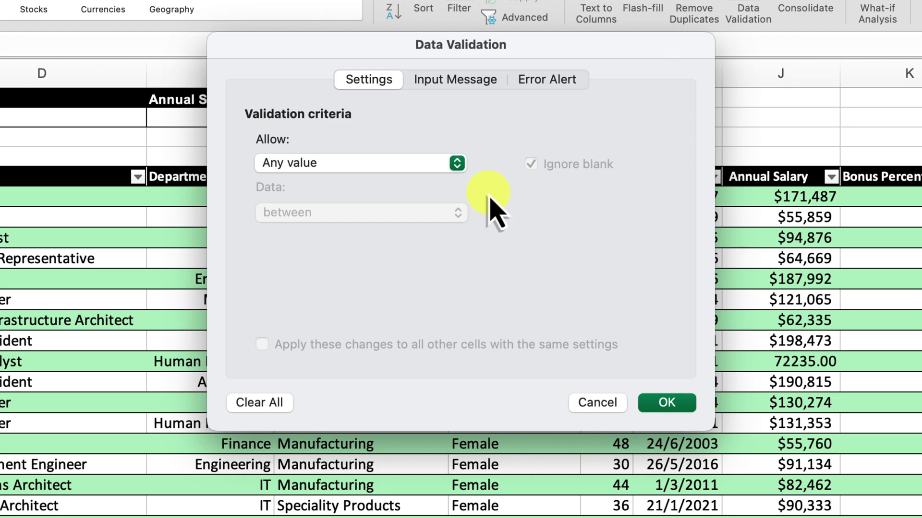
pyautogui.click(460, 165)
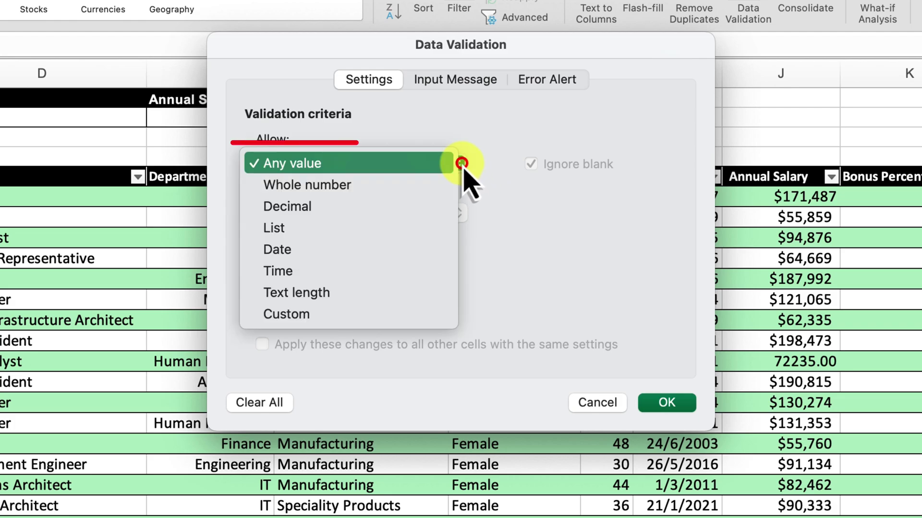
pyautogui.click(344, 228)
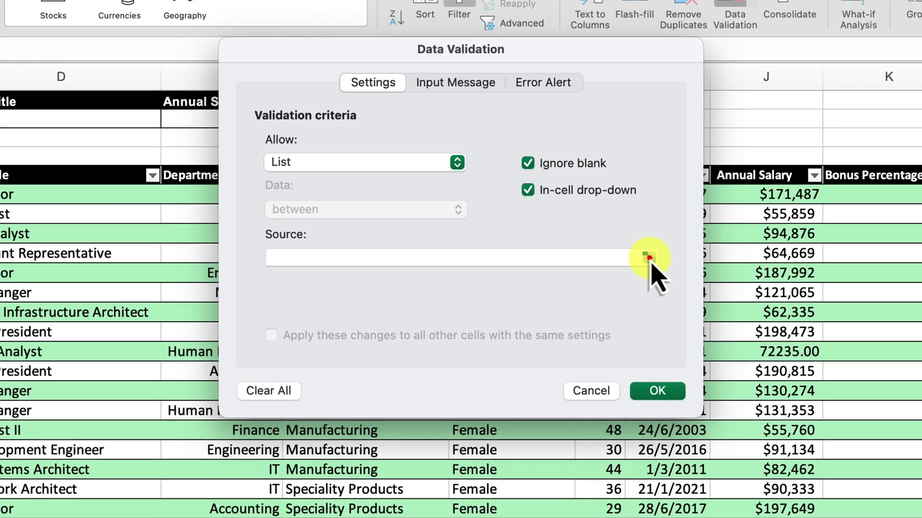
pyautogui.click(658, 262)
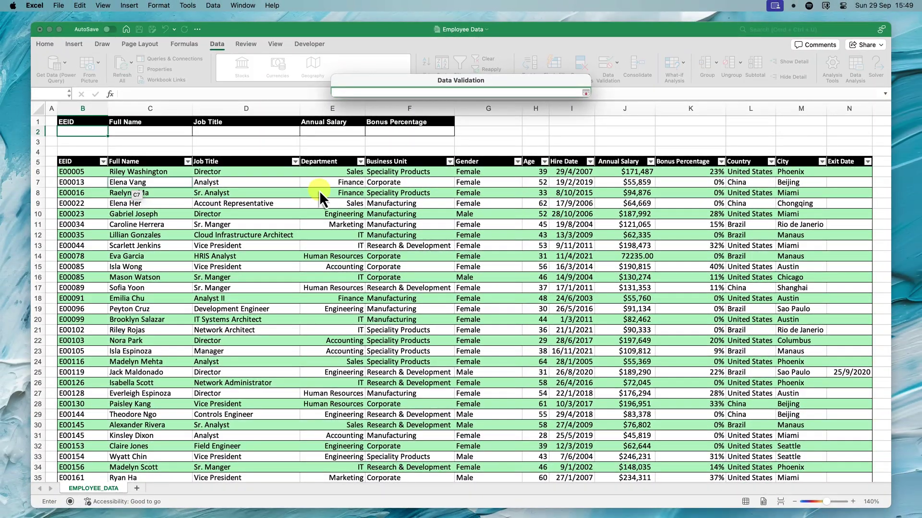
pyautogui.click(88, 175)
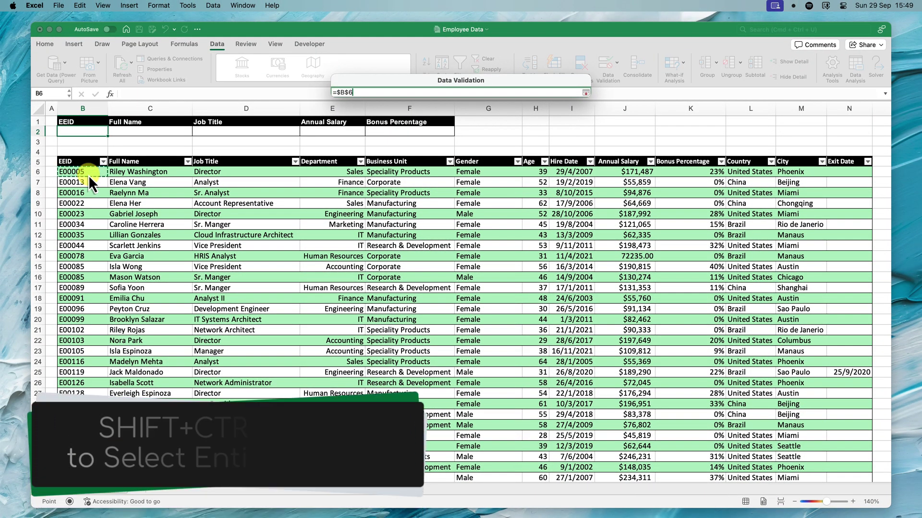
pyautogui.hotkey('ctrl', 'shift', 'Down')
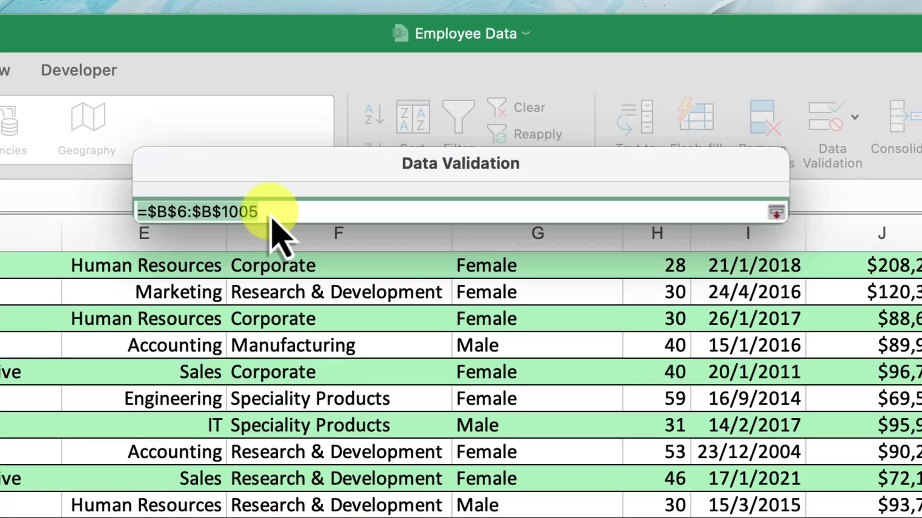
pyautogui.press('Return')
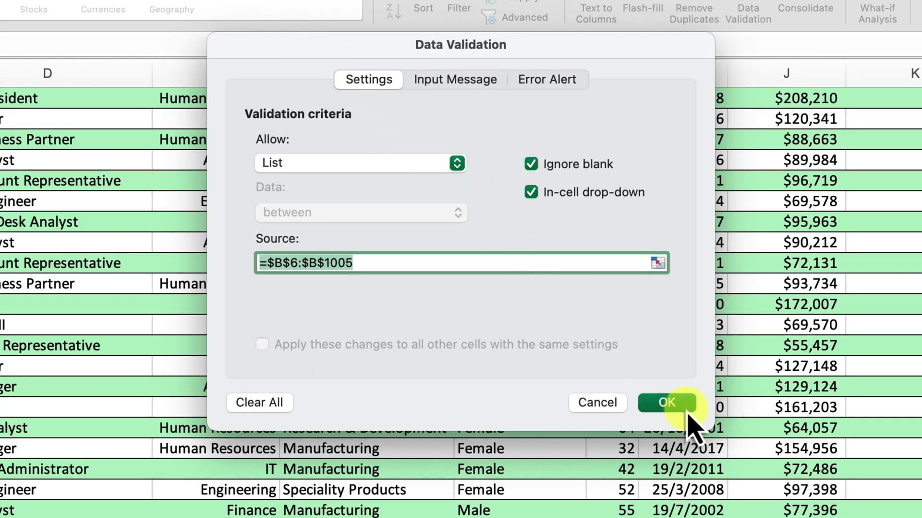
# Confirm the EEID list validation and pick E00023 from B2's drop-down
pyautogui.click(667, 403)
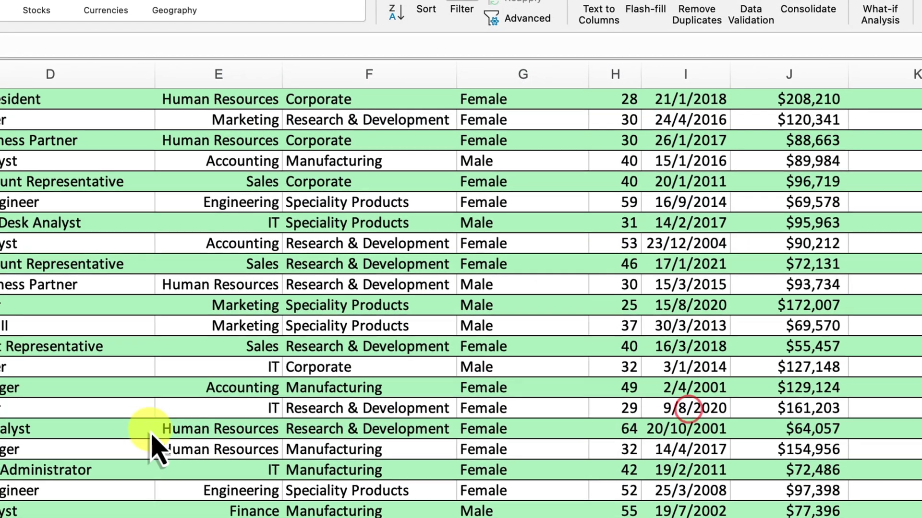
pyautogui.scroll(-10, 154, 441)
pyautogui.scroll(-10, 144, 451)
pyautogui.scroll(10, 288, 494)
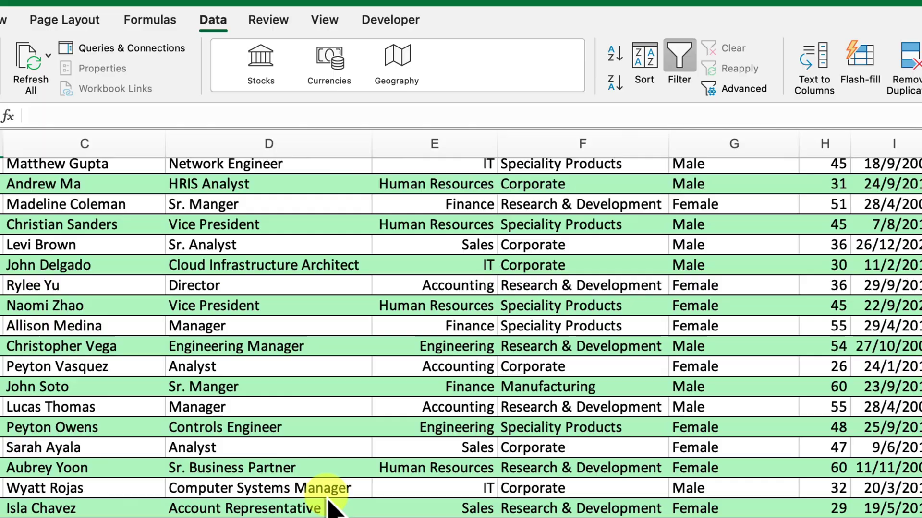
pyautogui.scroll(10, 375, 507)
pyautogui.scroll(10, 446, 513)
pyautogui.scroll(15, 468, 509)
pyautogui.scroll(10, 468, 509)
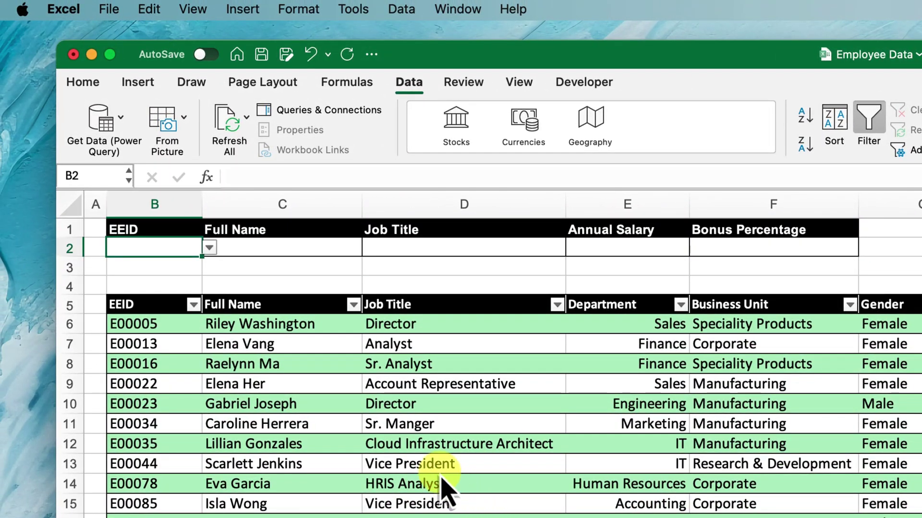
pyautogui.click(209, 248)
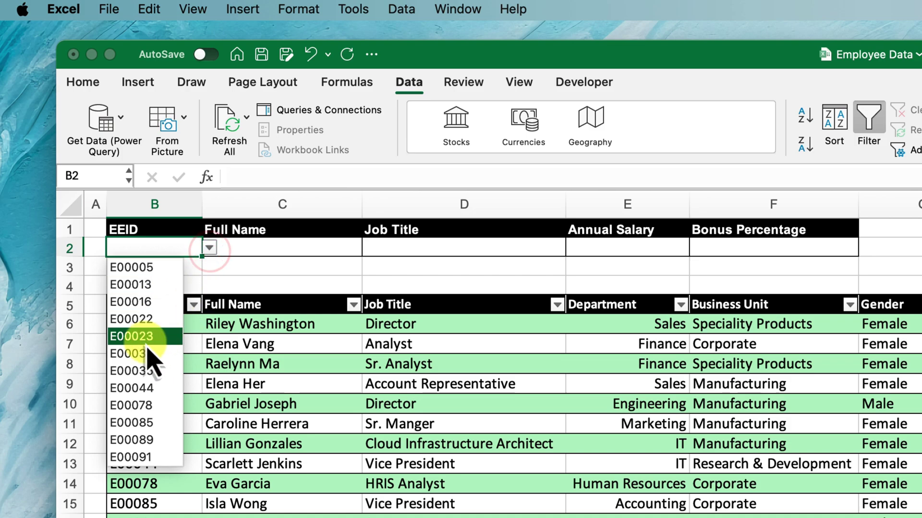
pyautogui.click(147, 338)
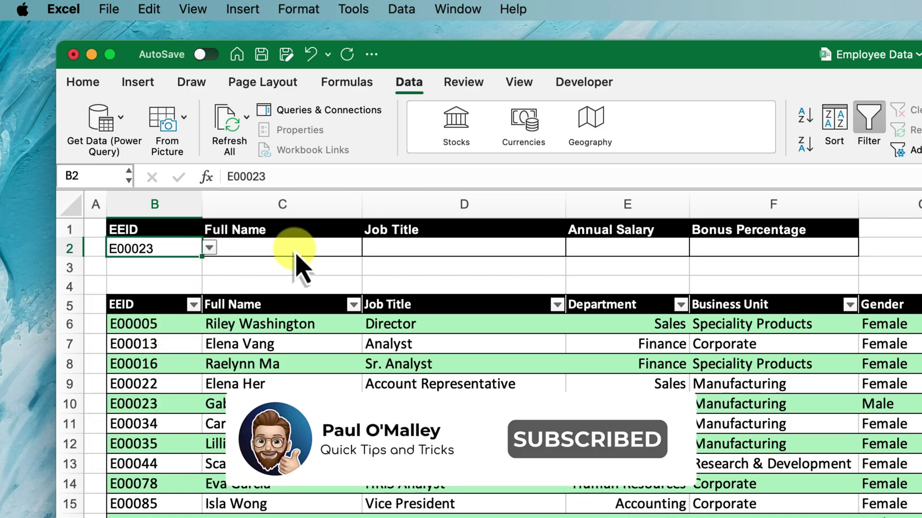
# Start a DGET formula in C2 with the absolute database range $B$5:$N$1005
pyautogui.click(296, 256)
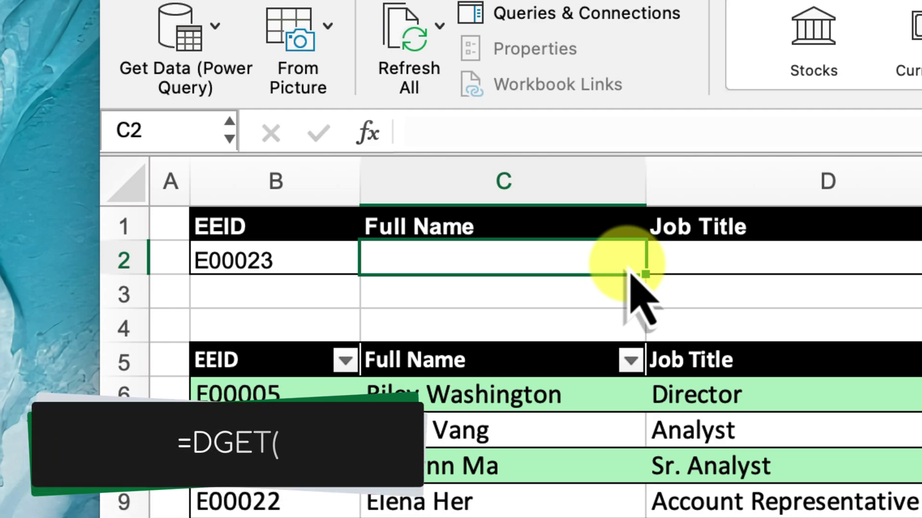
pyautogui.write('=DGE')
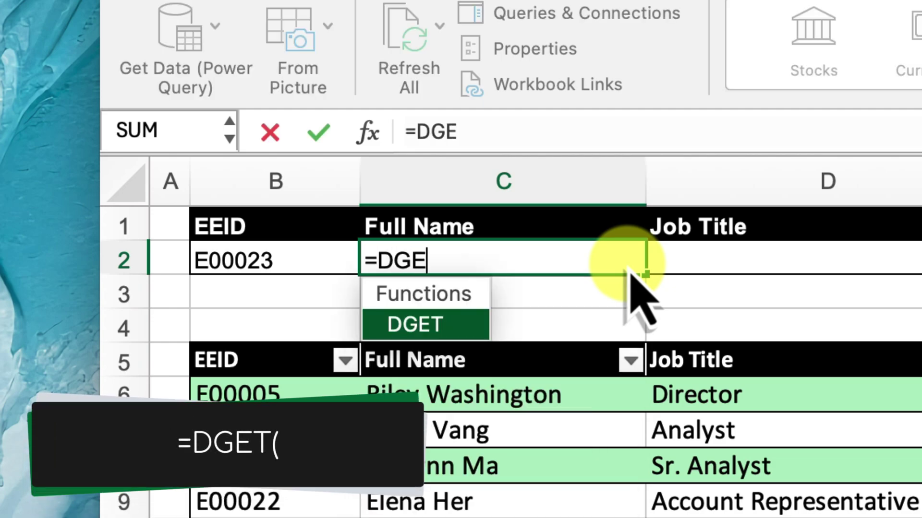
pyautogui.write('T(')
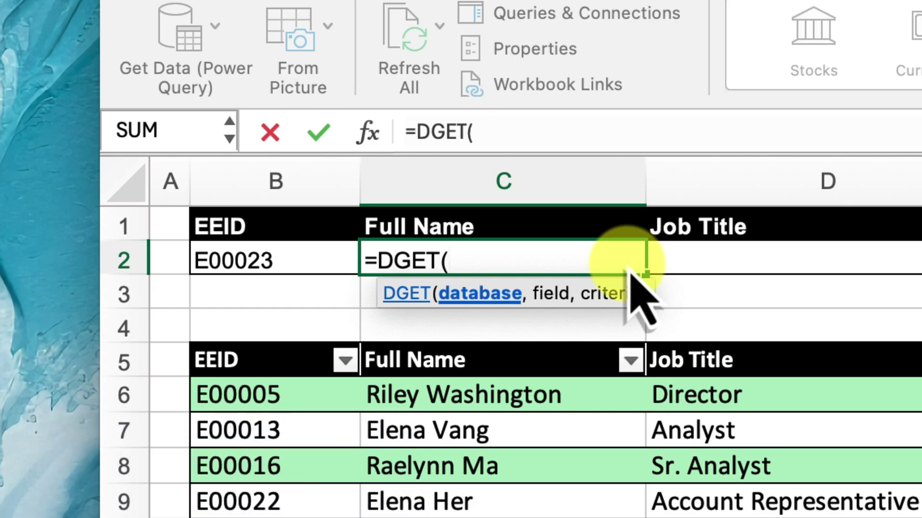
pyautogui.click(629, 271)
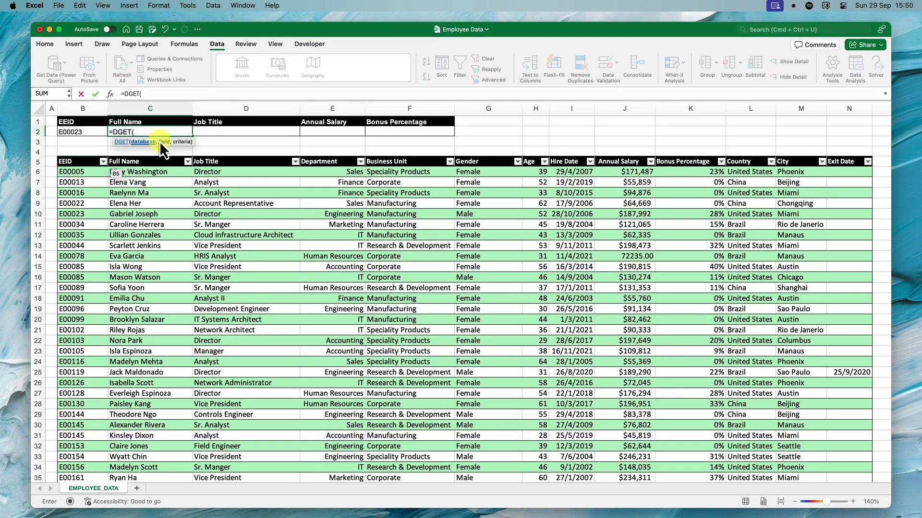
pyautogui.click(82, 162)
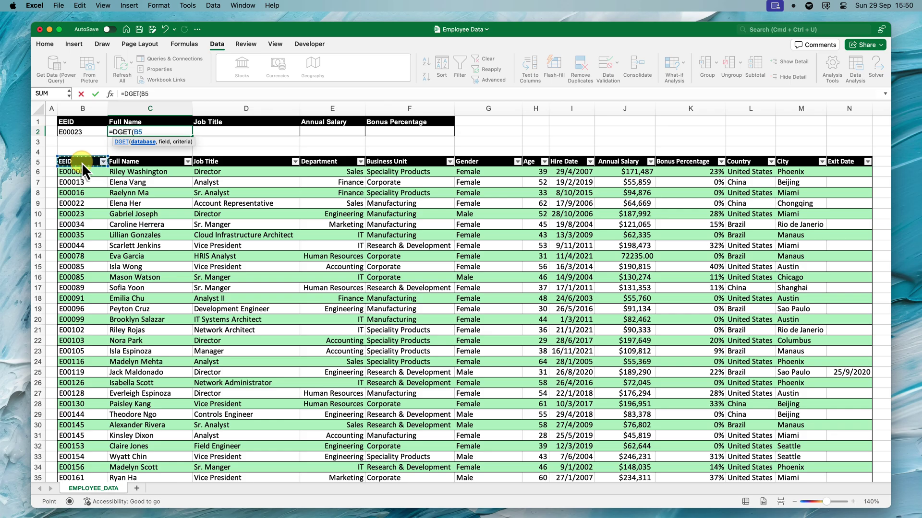
pyautogui.hotkey('ctrl', 'shift', 'Right')
pyautogui.hotkey('ctrl', 'shift', 'Down')
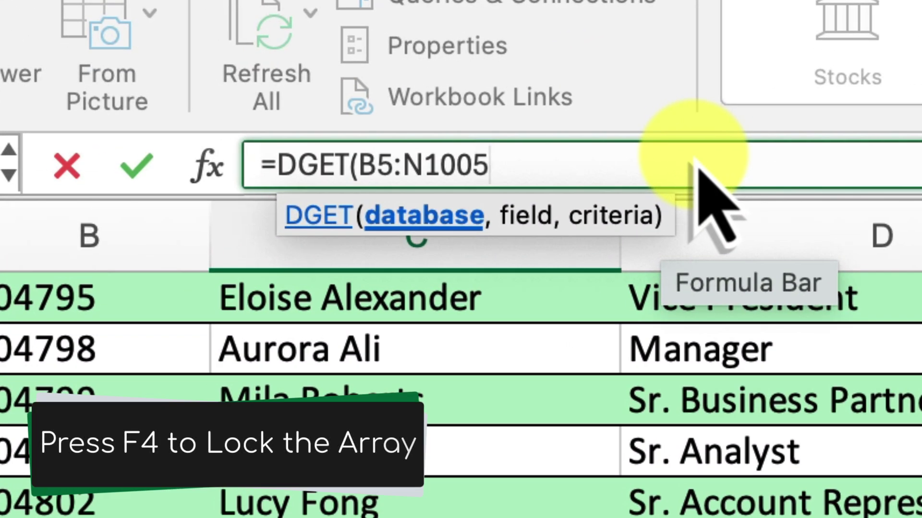
pyautogui.press('F4')
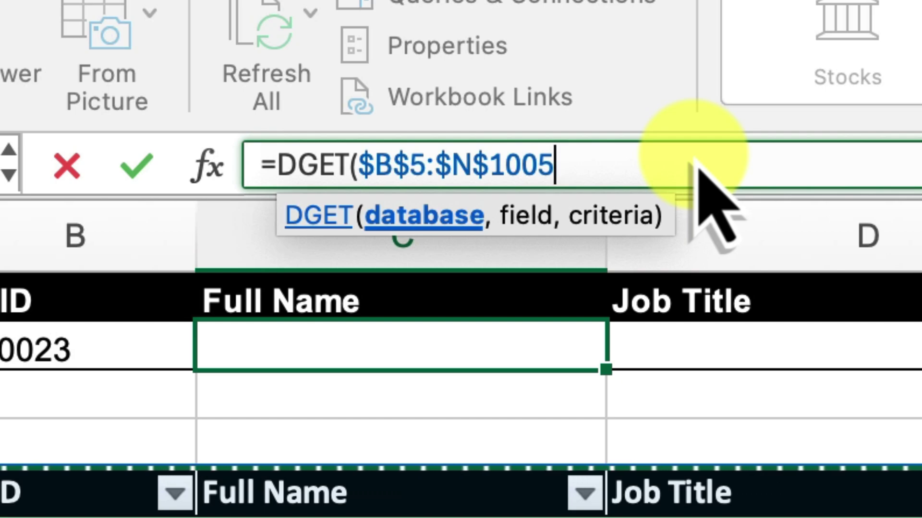
# Add C1 as the DGET field and absolute $B$1:$B$2 as its criteria
pyautogui.write(',')
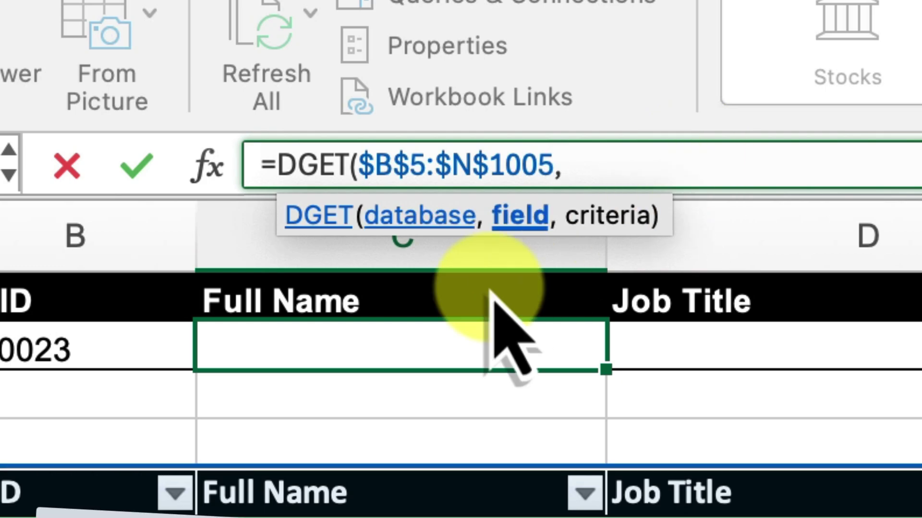
pyautogui.click(468, 308)
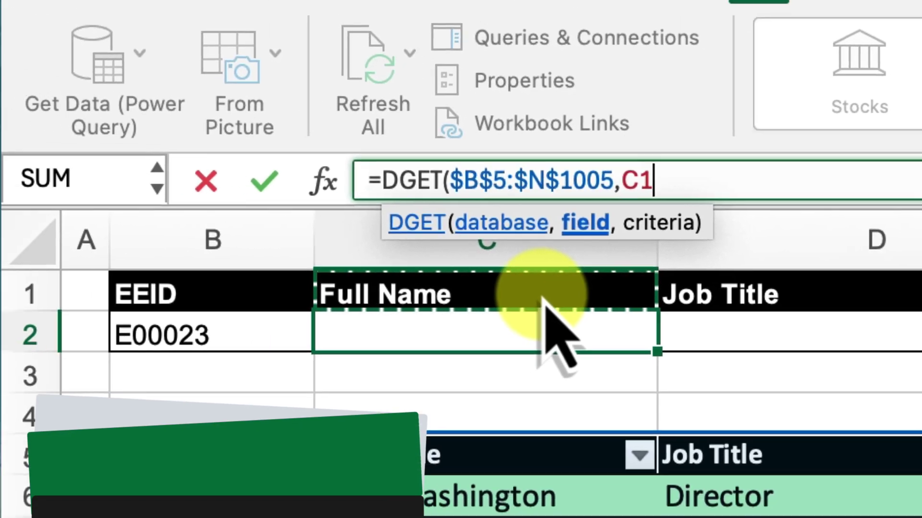
pyautogui.write(',')
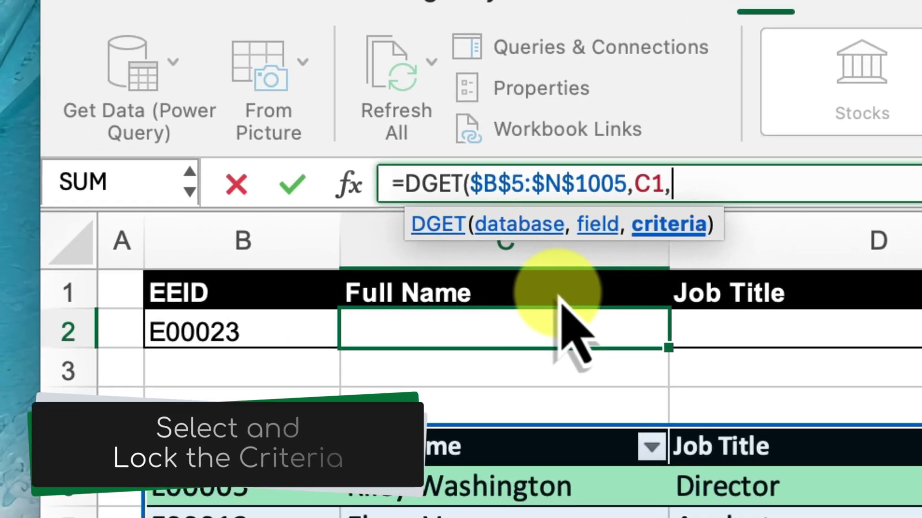
pyautogui.moveTo(258, 300); pyautogui.dragTo(261, 338)
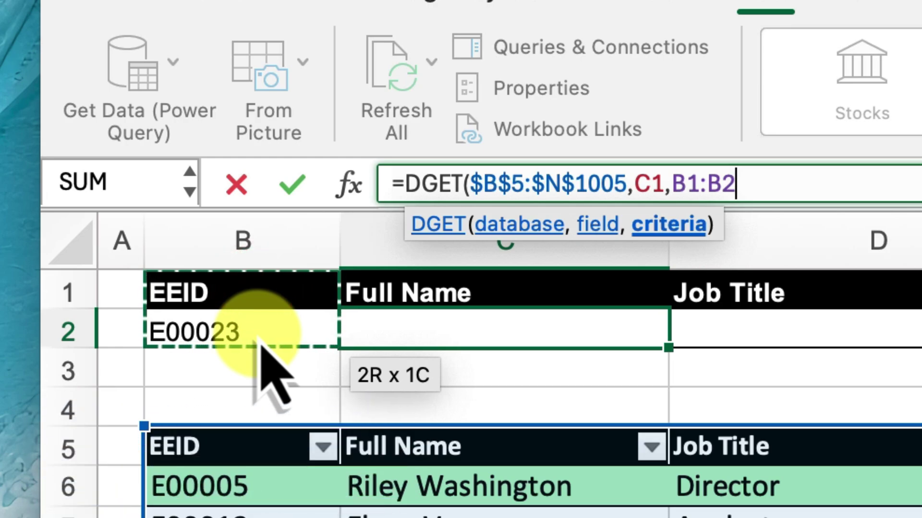
pyautogui.press('F4')
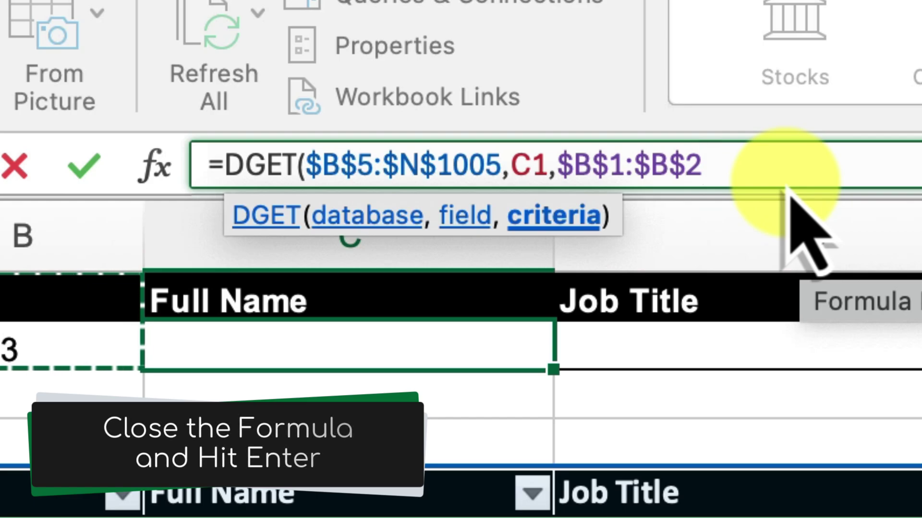
pyautogui.write(')')
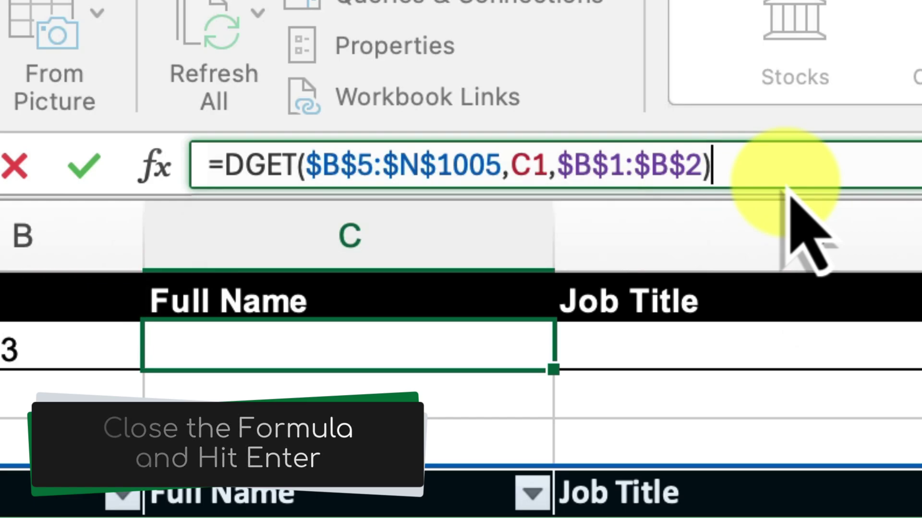
pyautogui.press('Return')
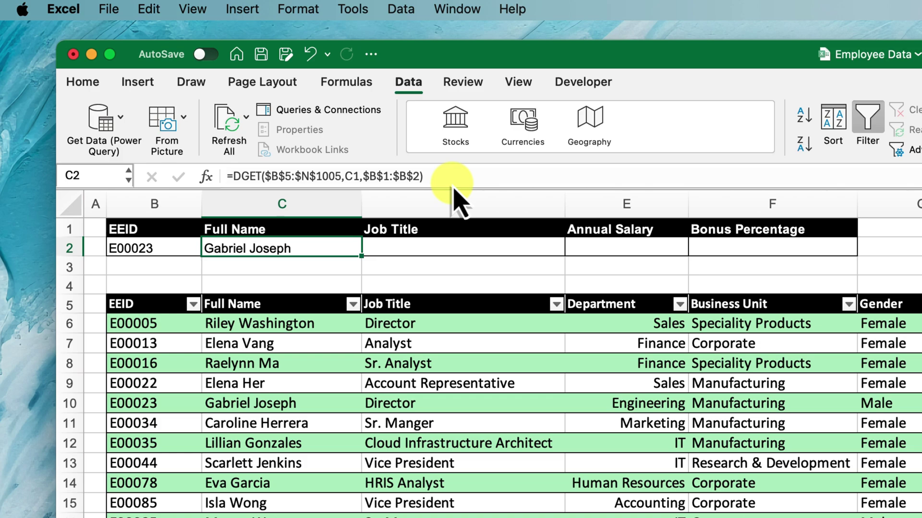
pyautogui.click(499, 251)
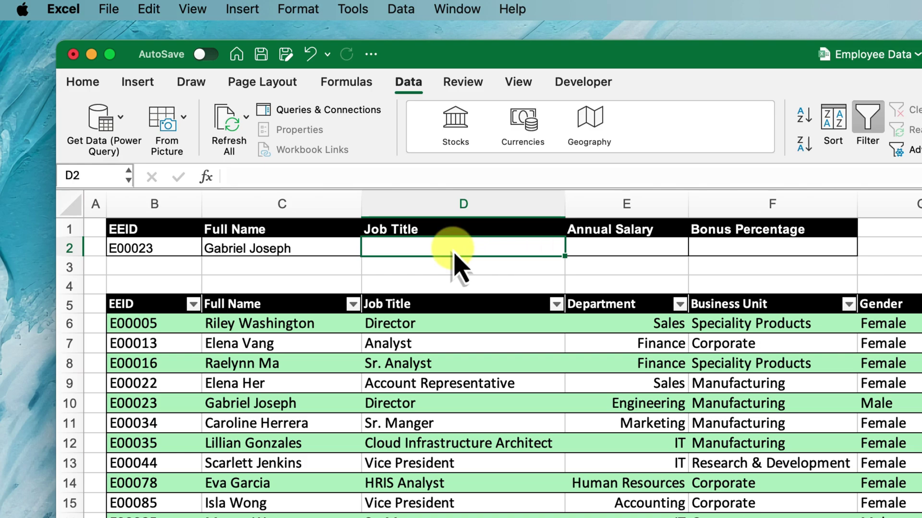
pyautogui.click(326, 249)
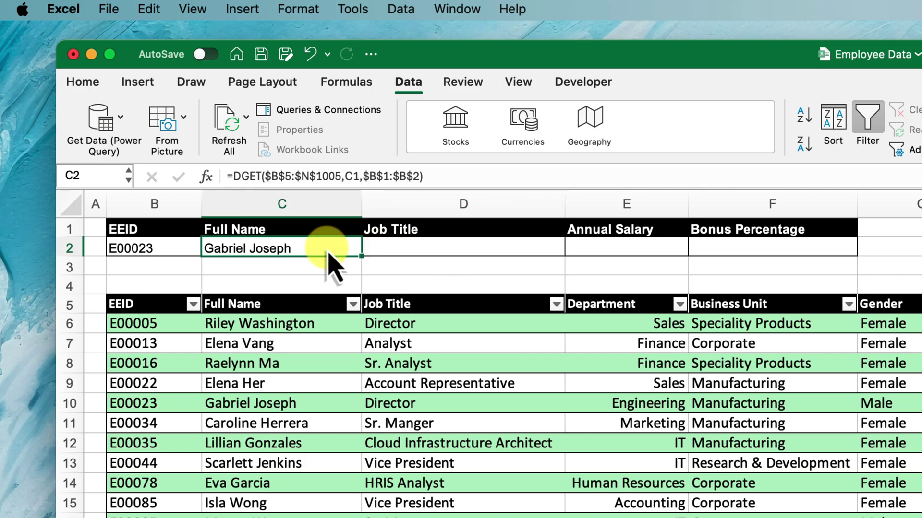
pyautogui.click(362, 256)
# Fill the lookup across to F2, giving Director, 187992 and 0.28
pyautogui.moveTo(381, 262); pyautogui.dragTo(866, 263)
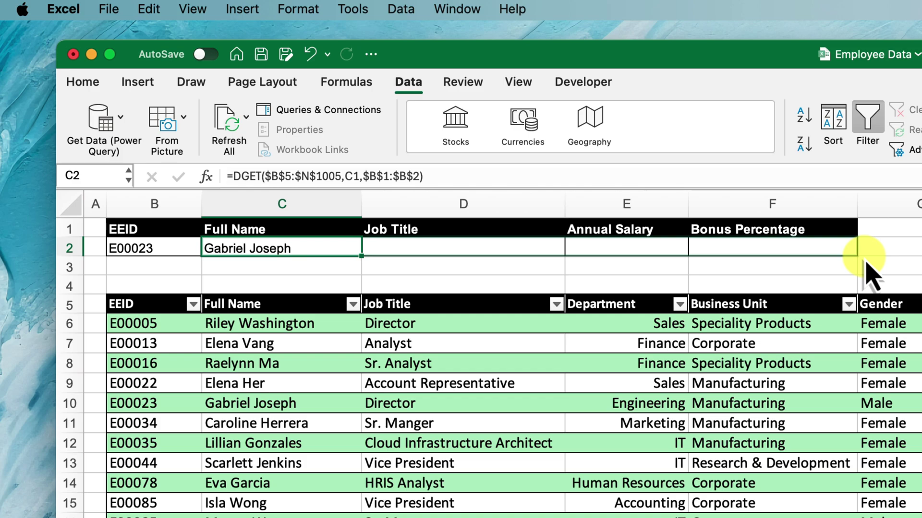
pyautogui.moveTo(866, 263); pyautogui.dragTo(865, 263)
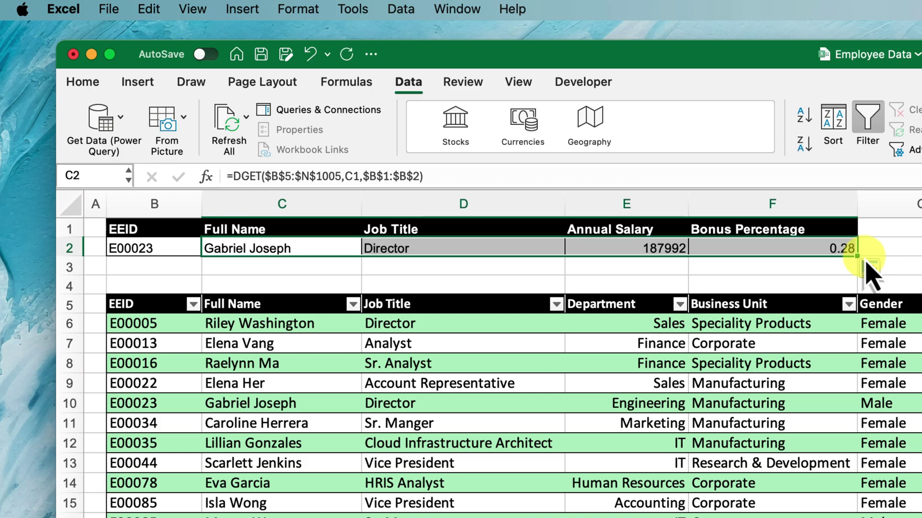
pyautogui.click(780, 250)
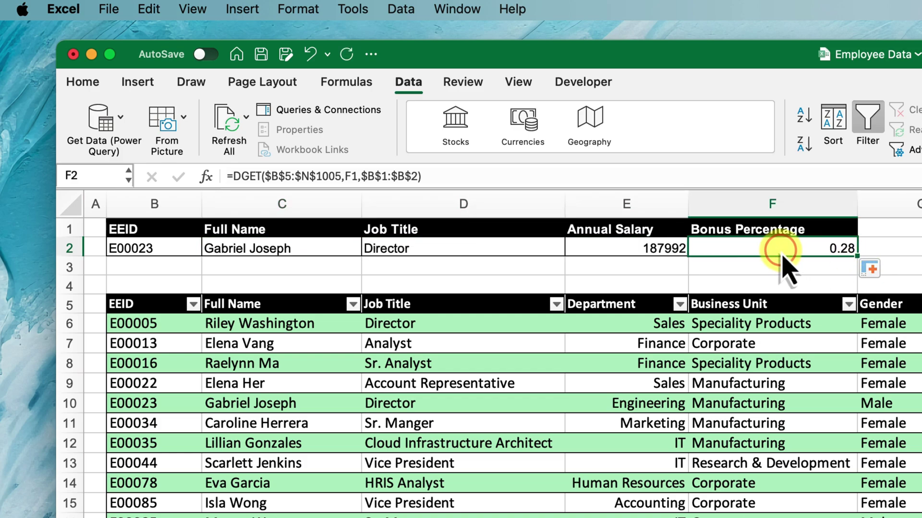
pyautogui.click(657, 249)
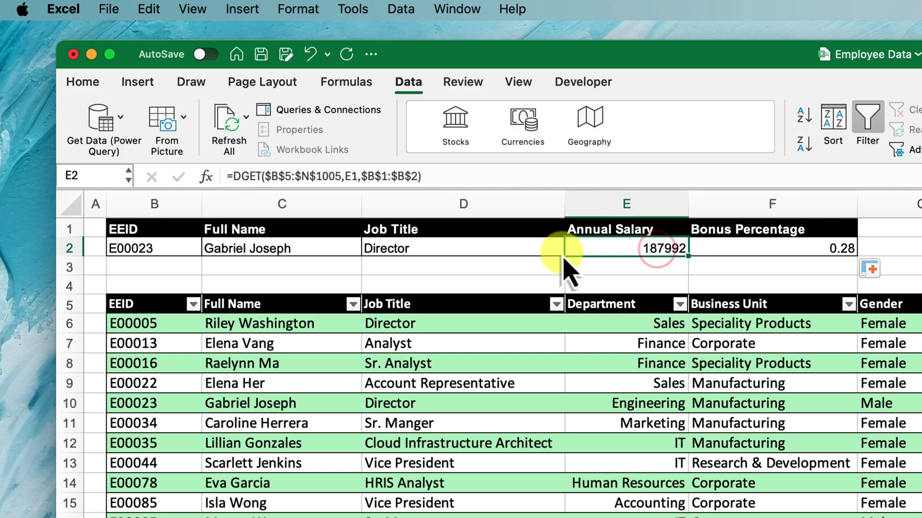
pyautogui.click(531, 251)
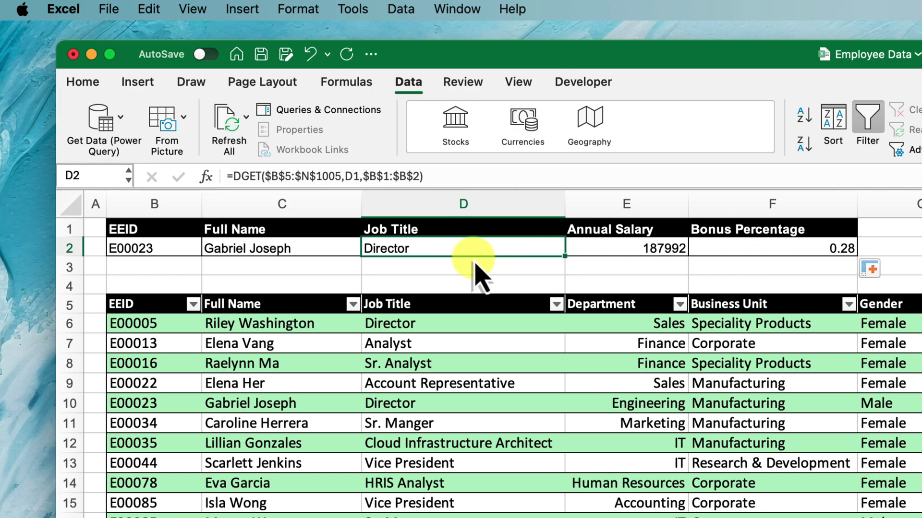
# Try EEIDs E00016 and E00044 in B2 and check the Full Name result
pyautogui.click(185, 255)
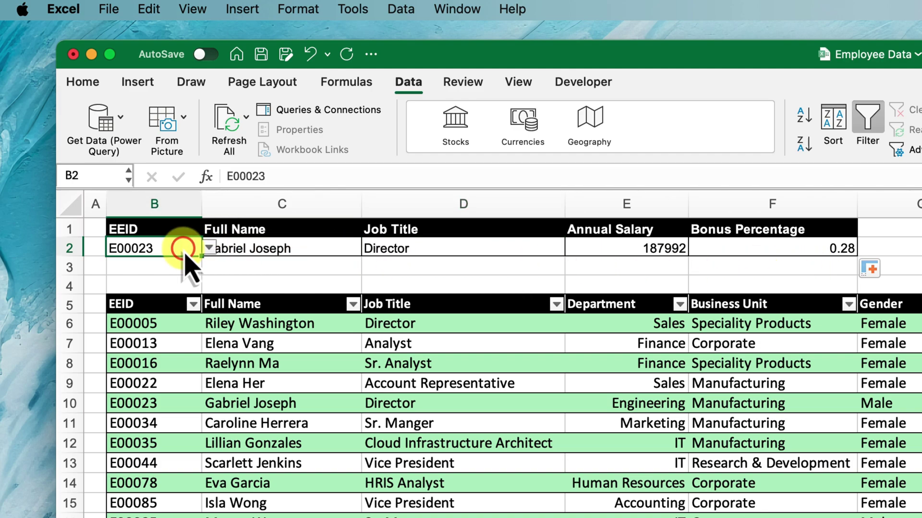
pyautogui.click(208, 248)
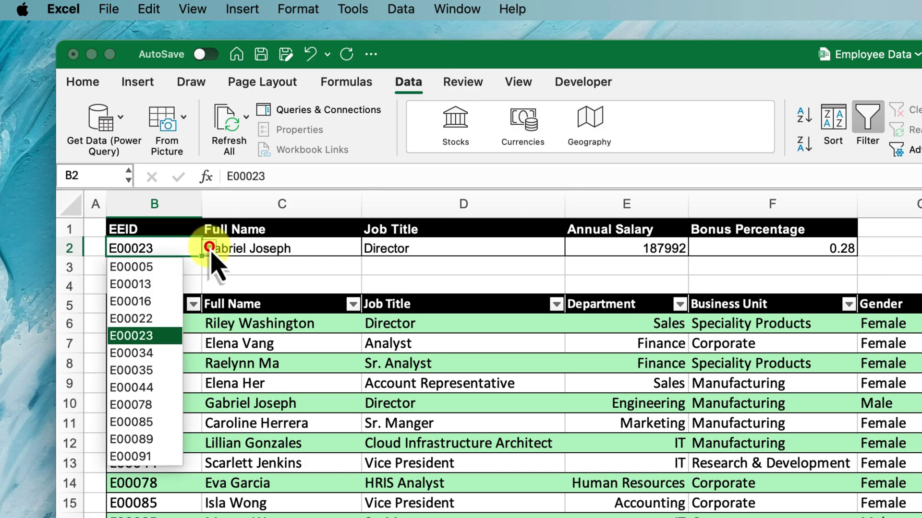
pyautogui.click(144, 301)
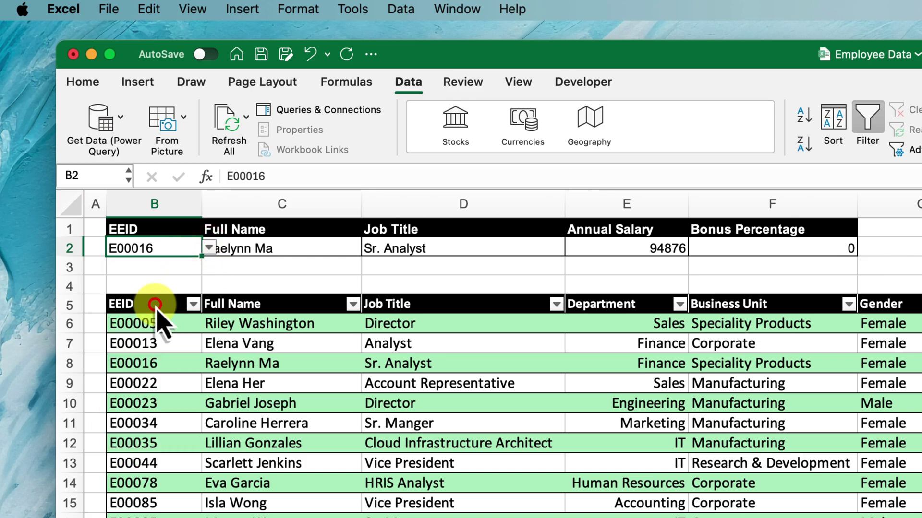
pyautogui.click(210, 248)
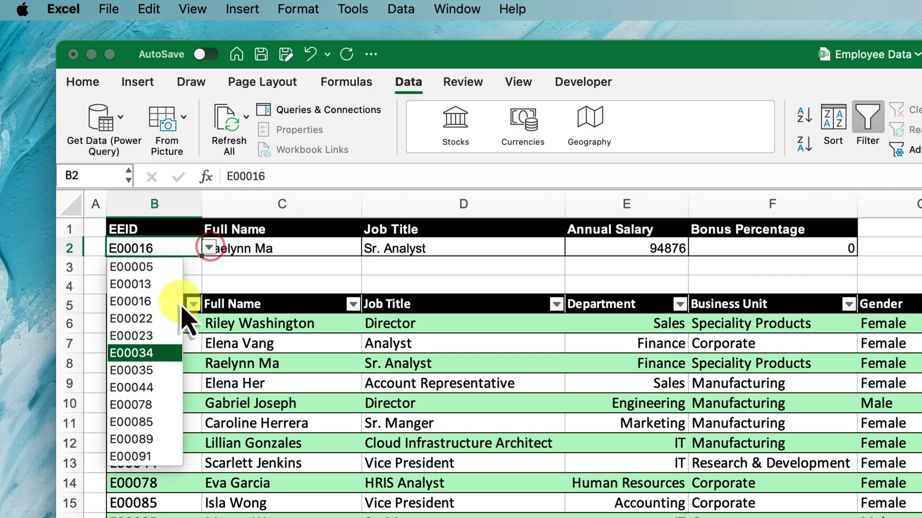
pyautogui.click(137, 388)
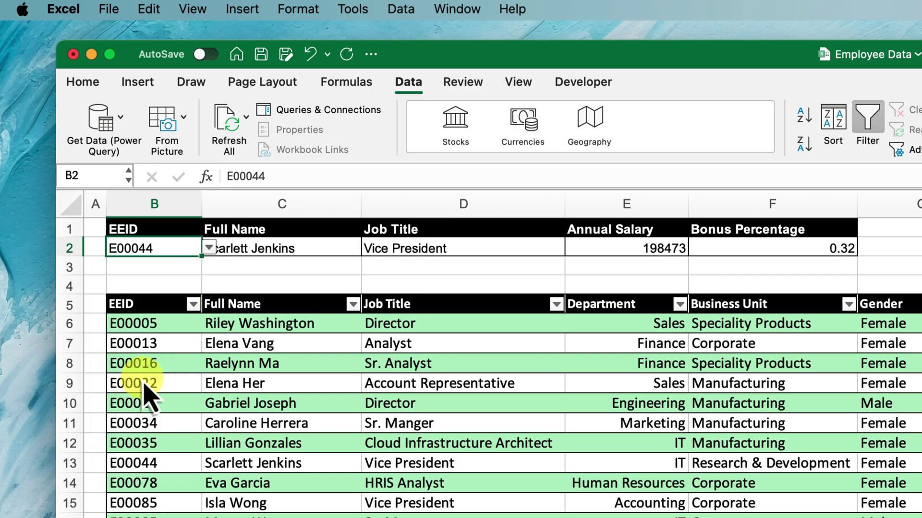
pyautogui.click(322, 248)
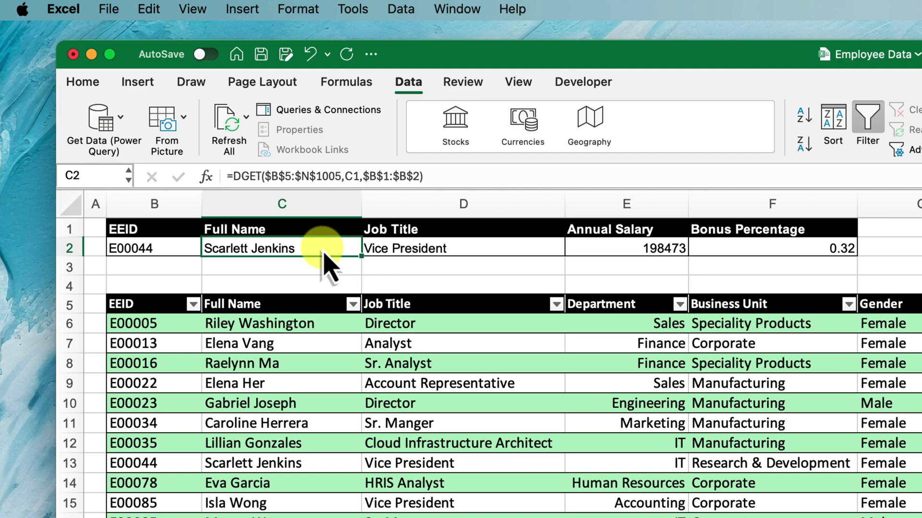
pyautogui.click(185, 248)
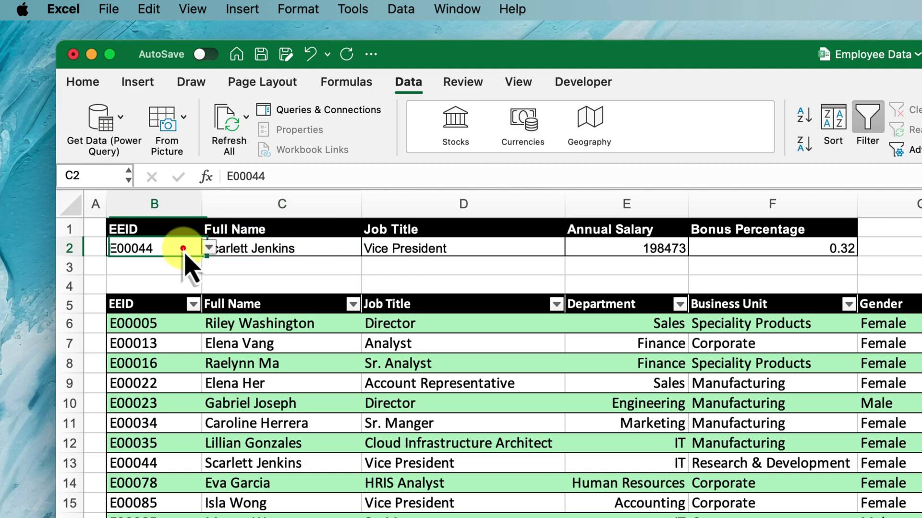
pyautogui.click(210, 249)
pyautogui.click(154, 299)
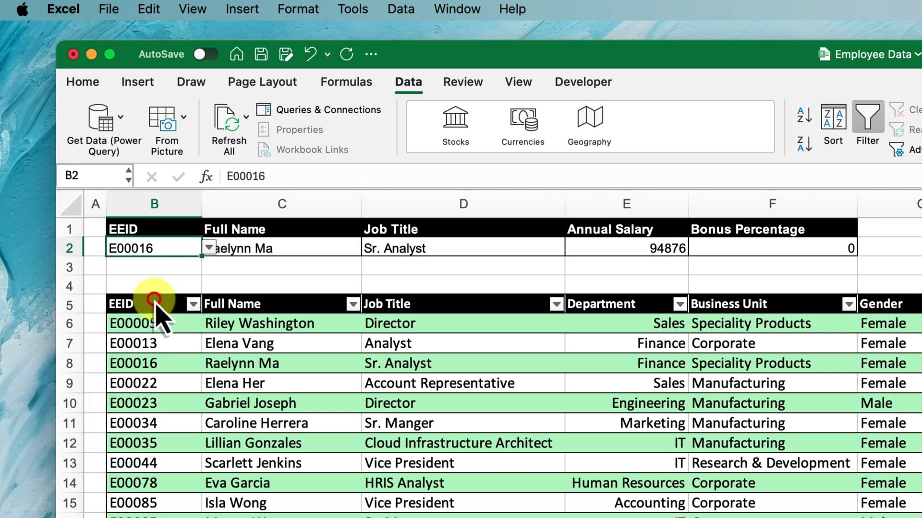
pyautogui.click(209, 248)
pyautogui.scroll(-10, 189, 298)
pyautogui.scroll(-2, 158, 365)
pyautogui.click(135, 386)
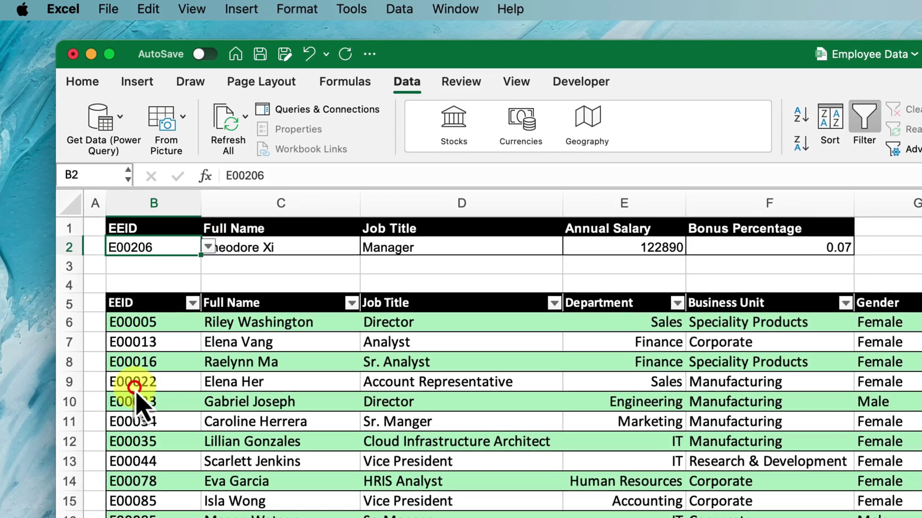